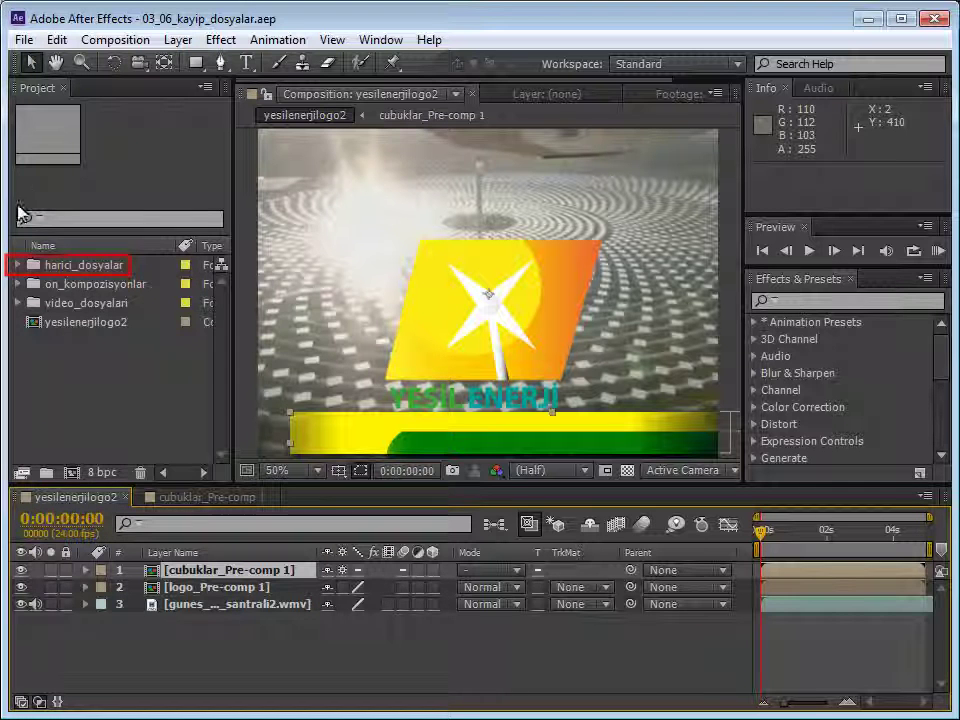
Step: Expand harici_dosyalar and its cubuklar Layers subfolder to reveal Sarı/cubuklar.psd and yesil/cubuklar.psd
{"action": "left_click", "coordinate": [18, 266]}
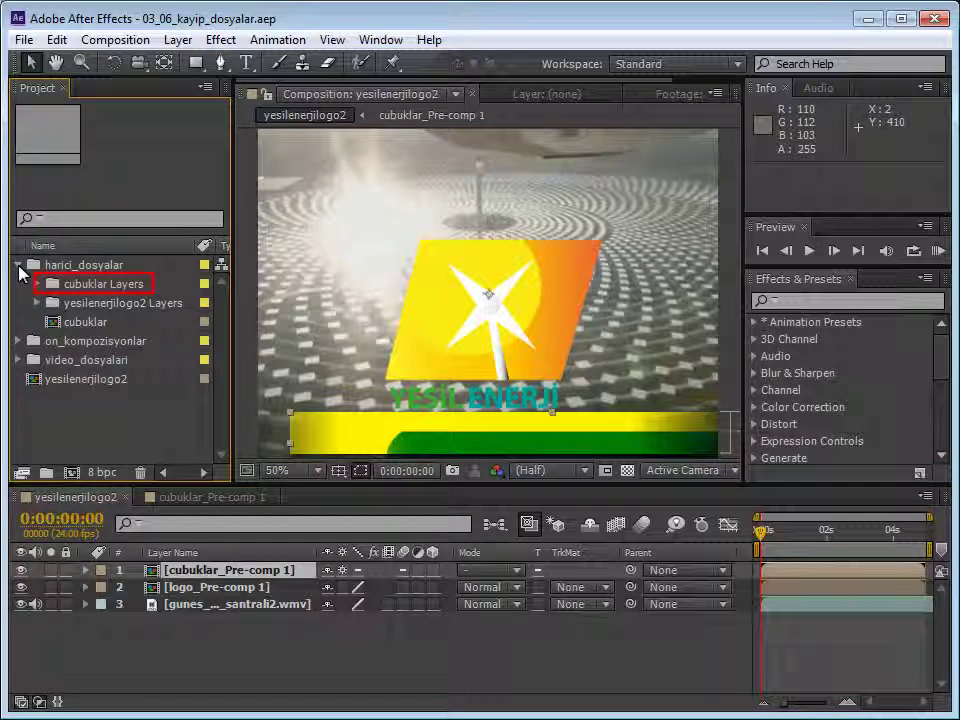
{"action": "left_click", "coordinate": [37, 284]}
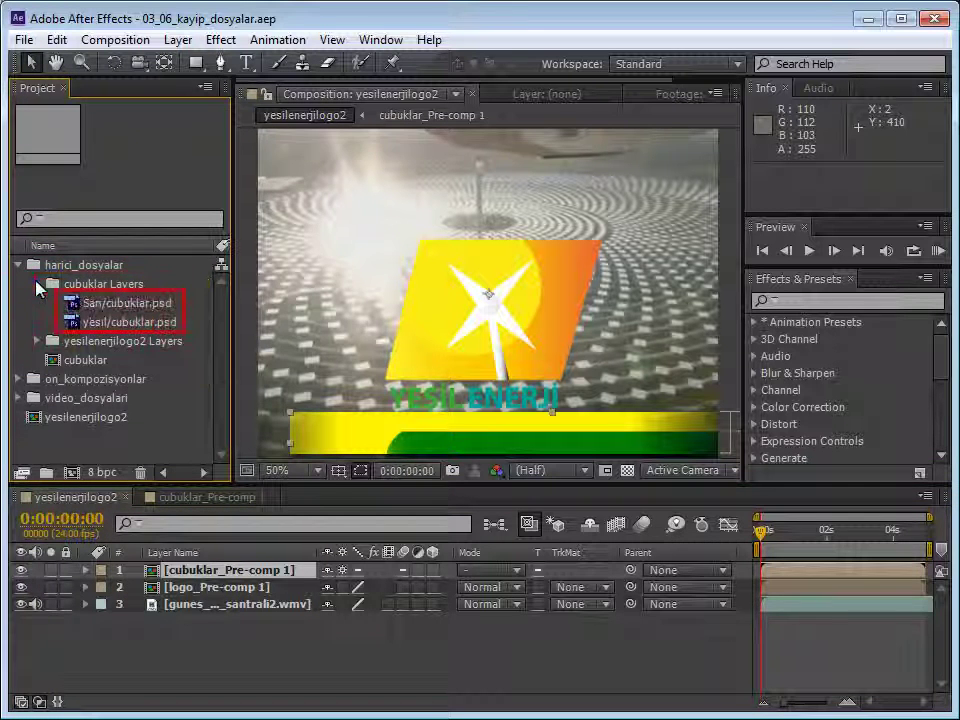
Step: Reveal Sarı/cubuklar.psd in Explorer to open its photoshop folder
{"action": "right_click", "coordinate": [114, 312]}
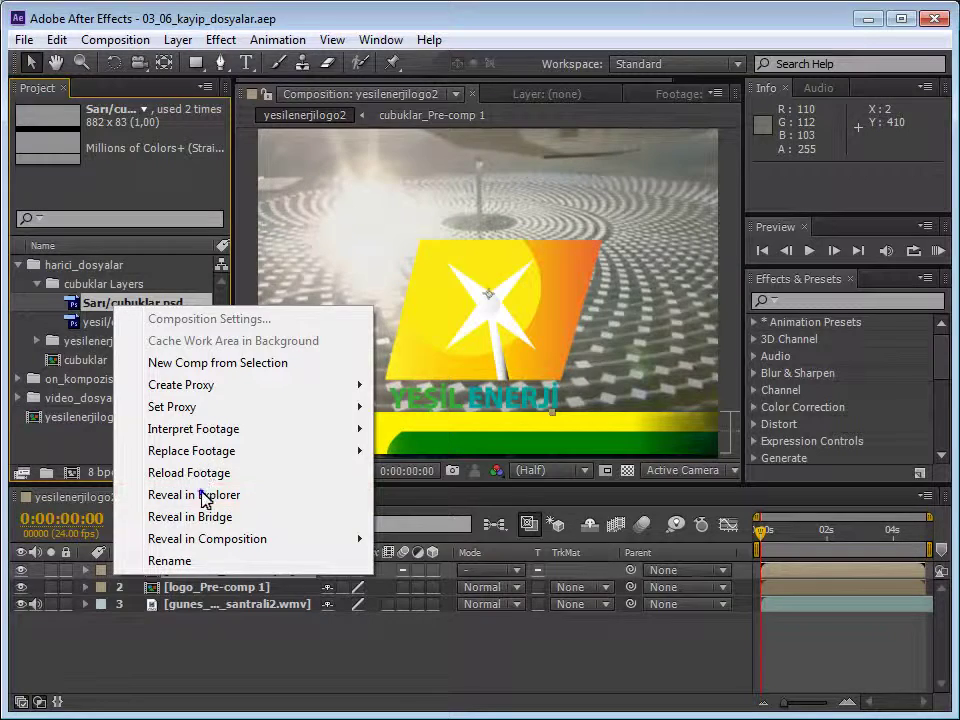
{"action": "left_click", "coordinate": [201, 495]}
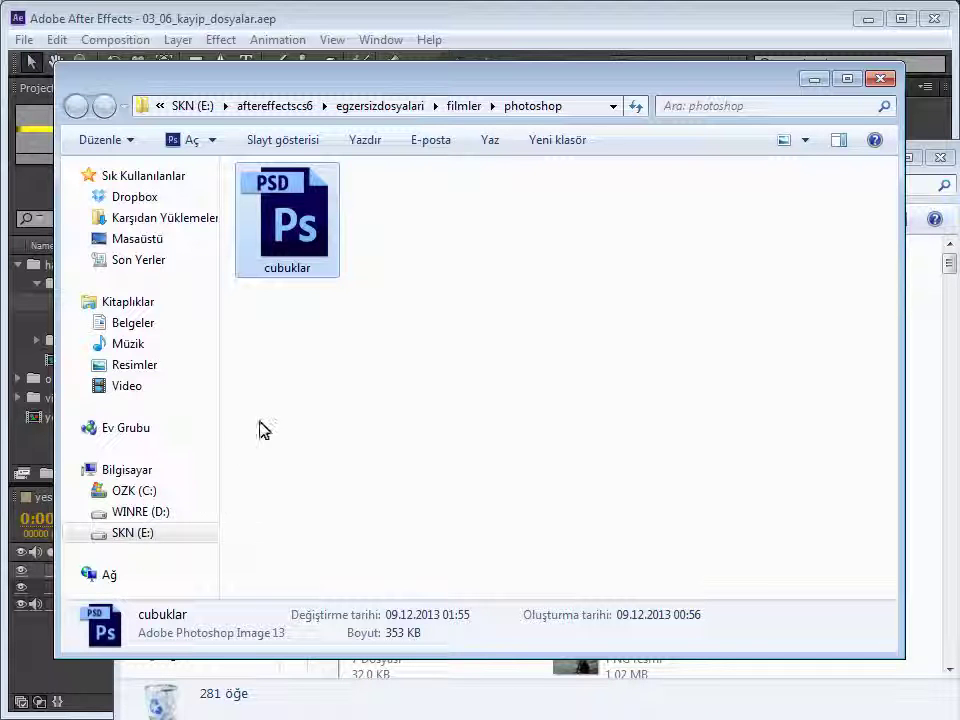
Step: Move cubuklar.psd to the Recycle Bin, confirm the photoshop folder is empty, and return to After Effects
{"action": "left_click_drag", "start_coordinate": [282, 207], "coordinate": [922, 510]}
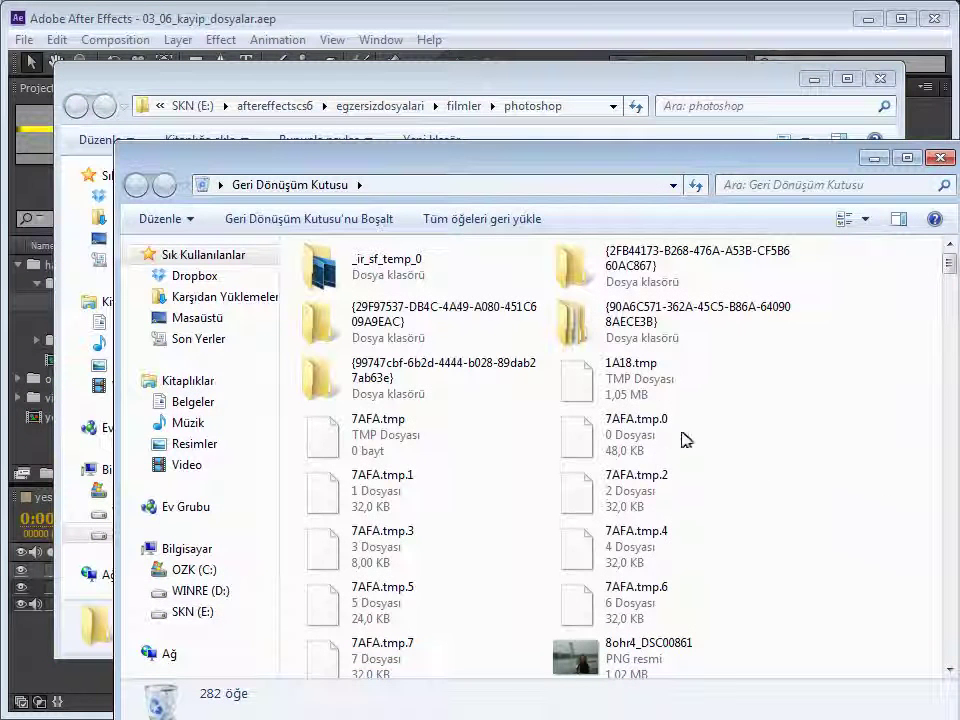
{"action": "left_click", "coordinate": [554, 86]}
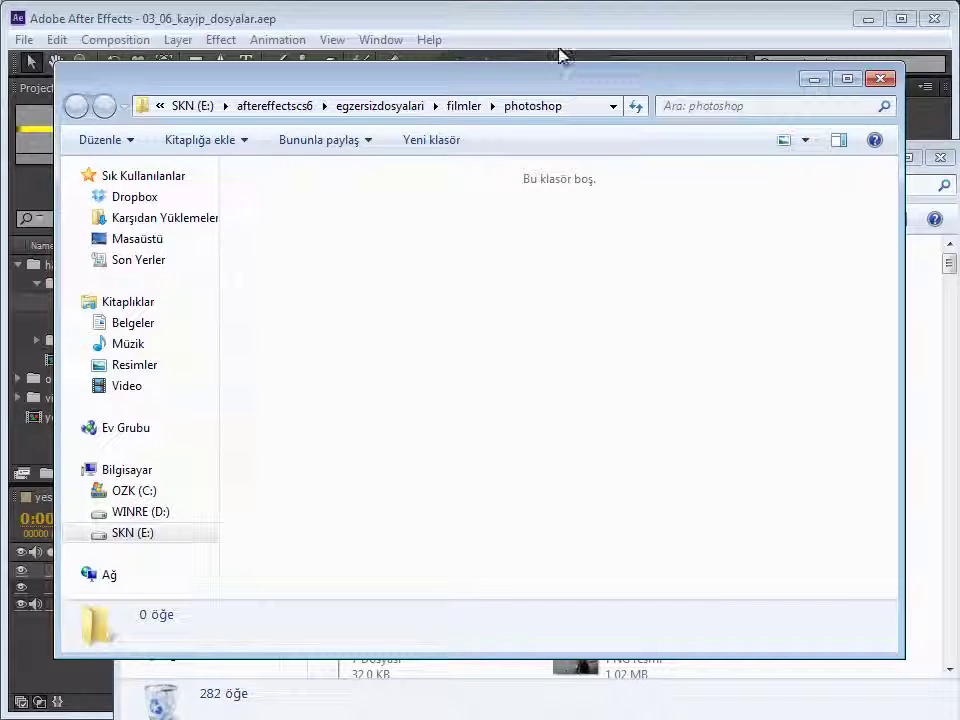
{"action": "left_click", "coordinate": [560, 19]}
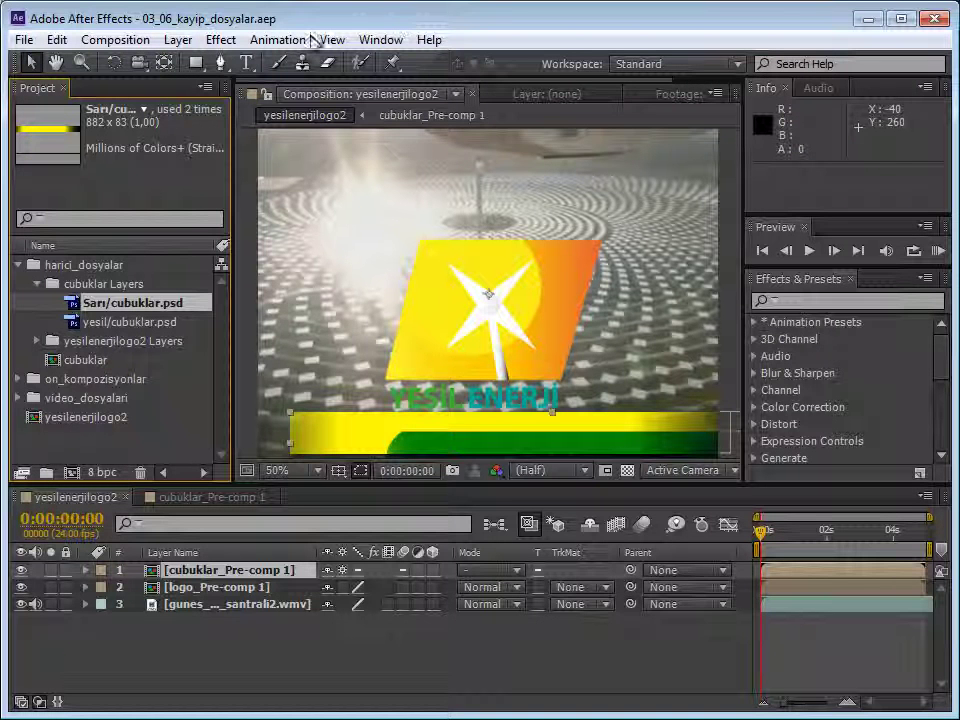
Step: Reload both cubuklar PSD footage items and acknowledge the file-not-found warning
{"action": "mouse_move", "coordinate": [43, 298]}
{"action": "left_mouse_down"}
{"action": "mouse_move", "coordinate": [115, 343]}
{"action": "mouse_move", "coordinate": [118, 325]}
{"action": "left_mouse_up"}
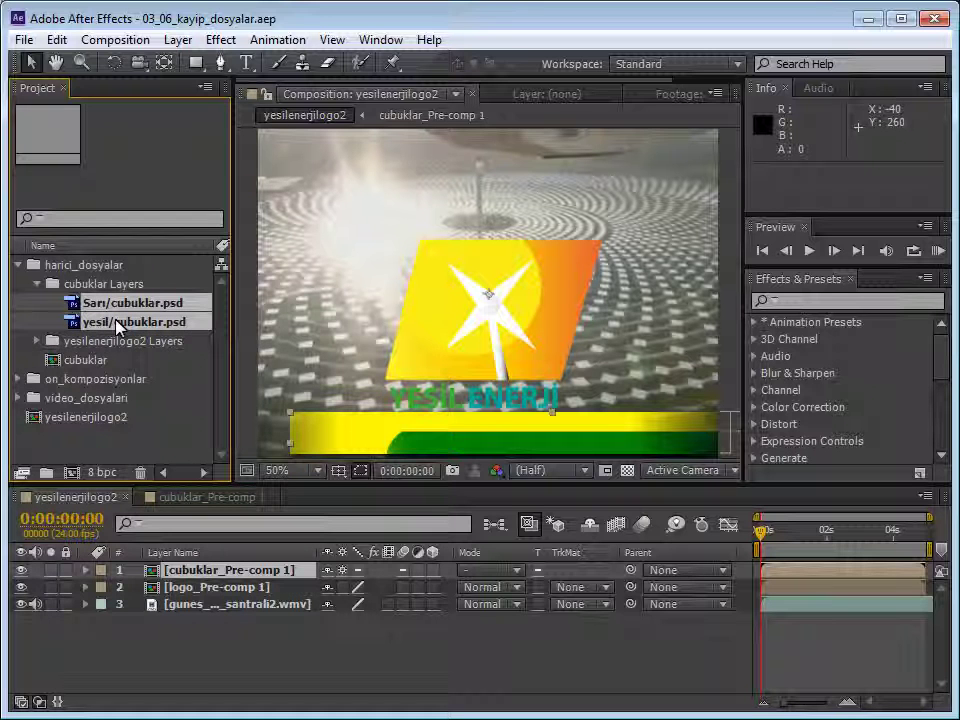
{"action": "right_click", "coordinate": [118, 325]}
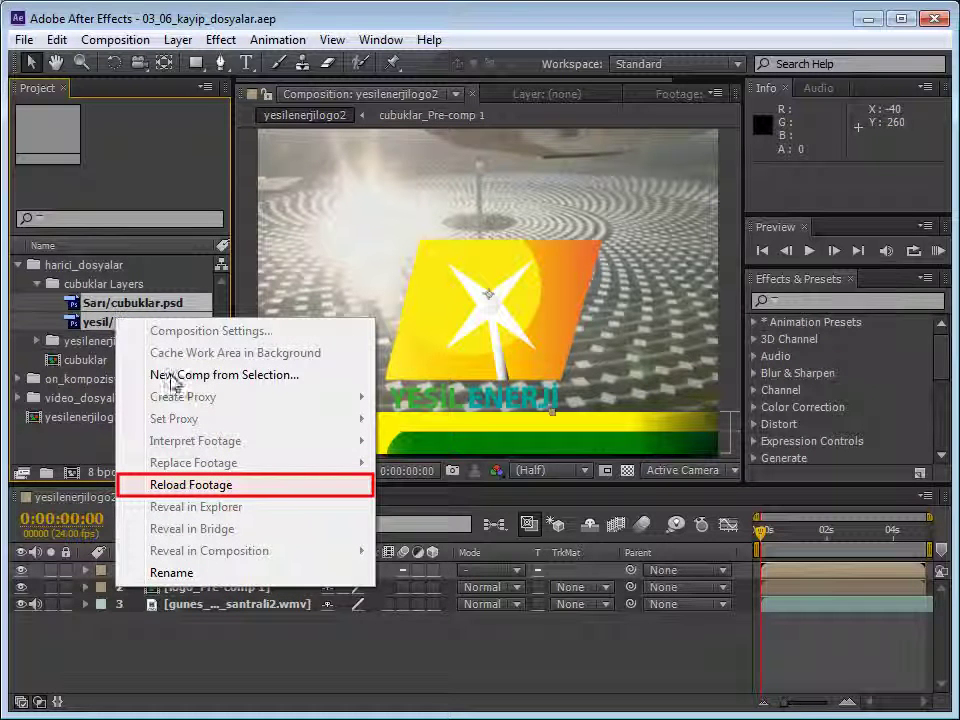
{"action": "left_click", "coordinate": [186, 485]}
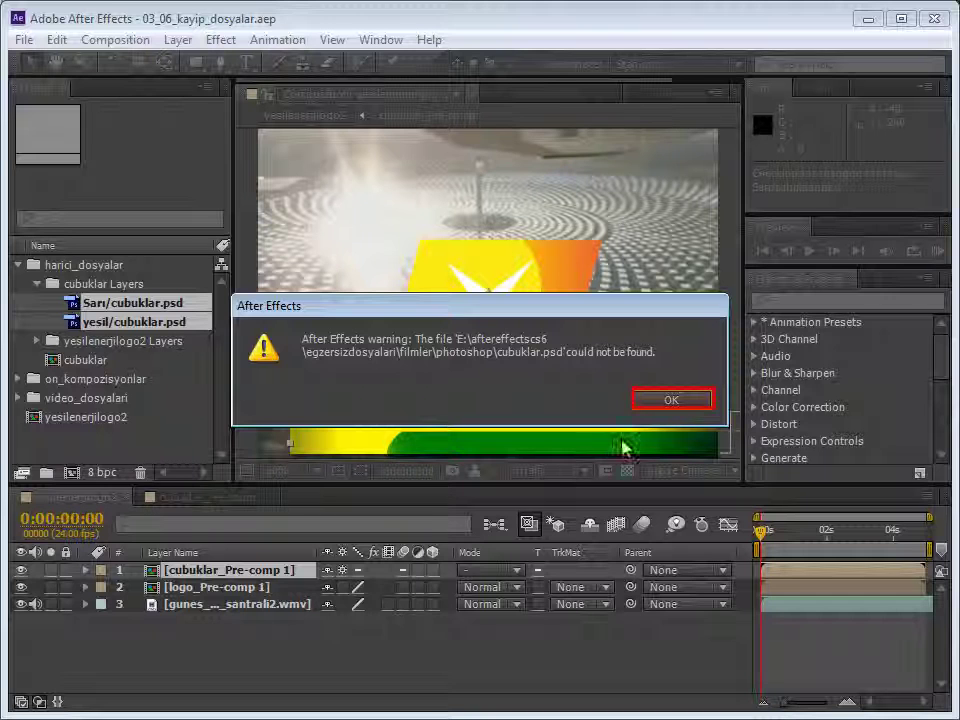
{"action": "left_click", "coordinate": [660, 401]}
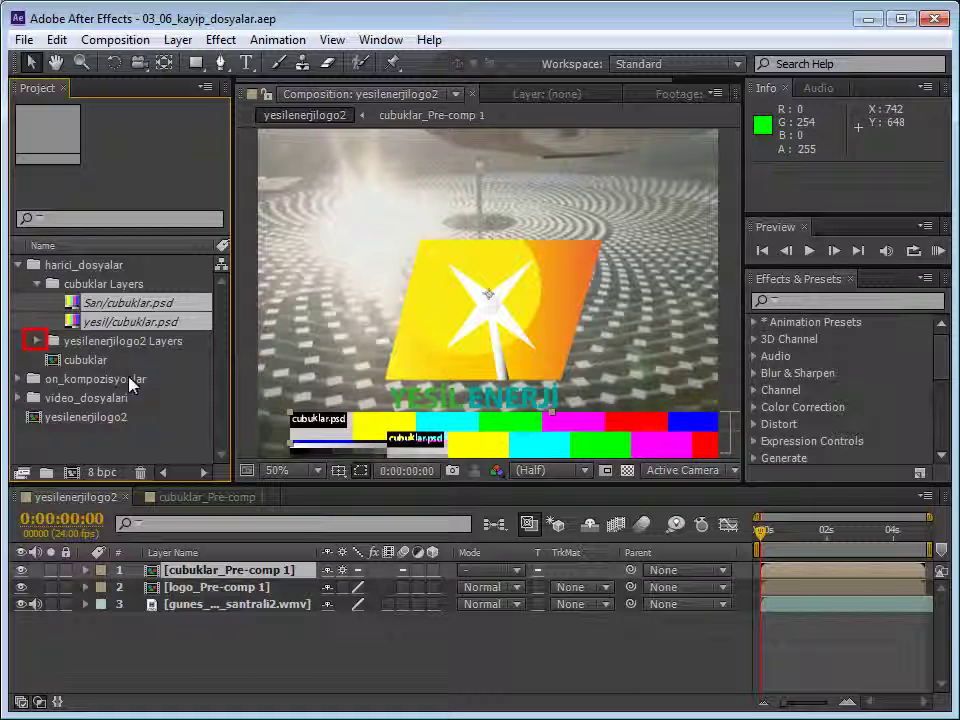
Step: Replace tribun/yesilenerjilogo2.ai in yesilenerjilogo2 Layers with a 181×242 colour-bar placeholder
{"action": "left_click", "coordinate": [36, 341]}
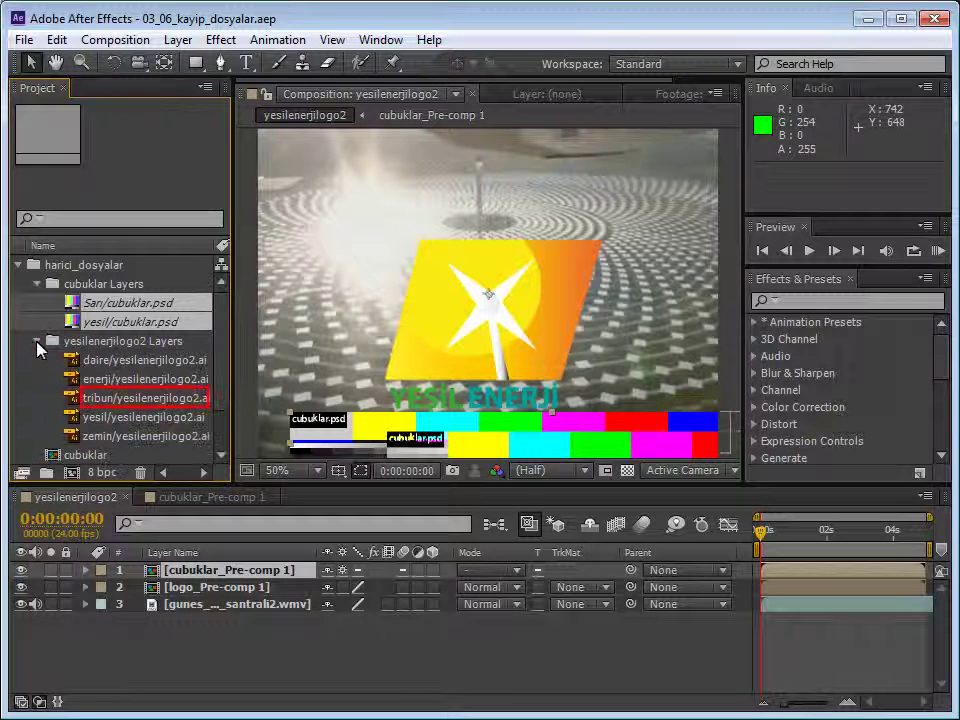
{"action": "left_click", "coordinate": [130, 401]}
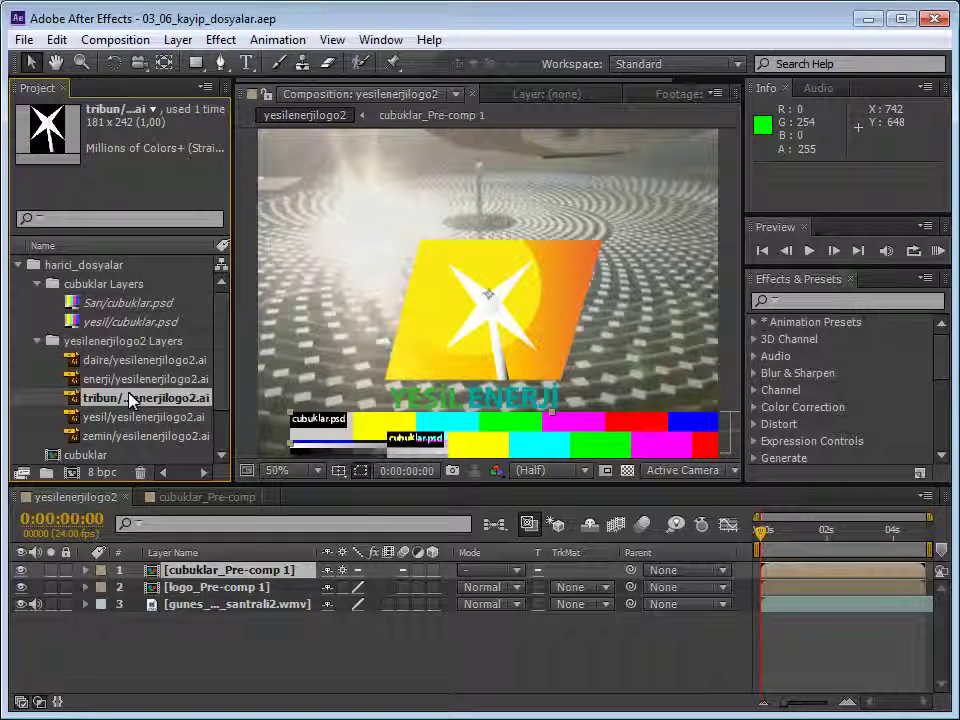
{"action": "right_click", "coordinate": [130, 399]}
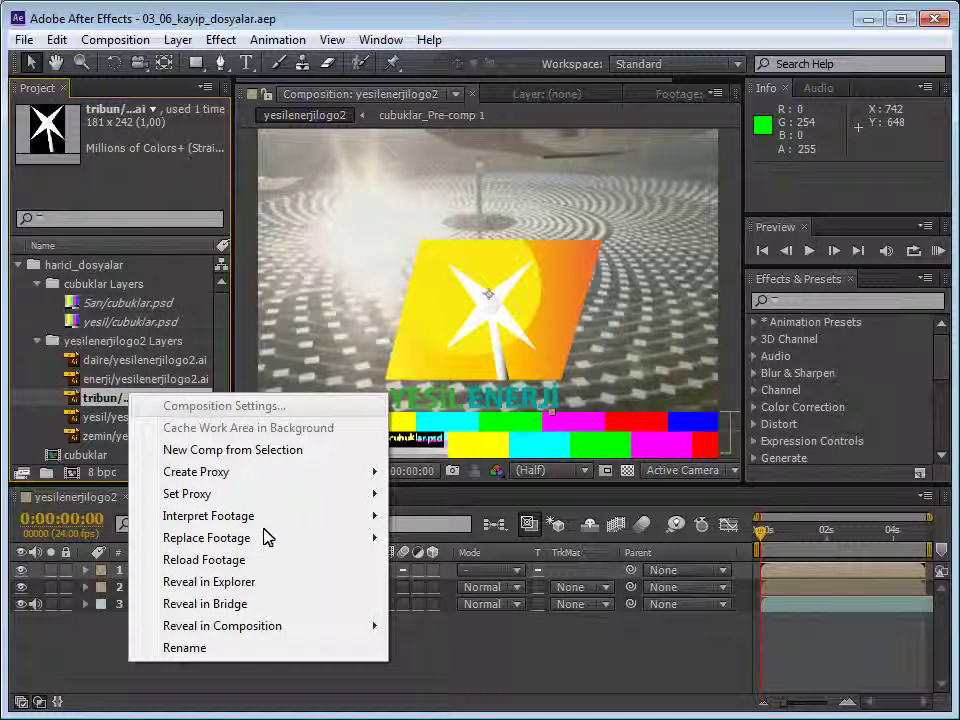
{"action": "mouse_move", "coordinate": [267, 537]}
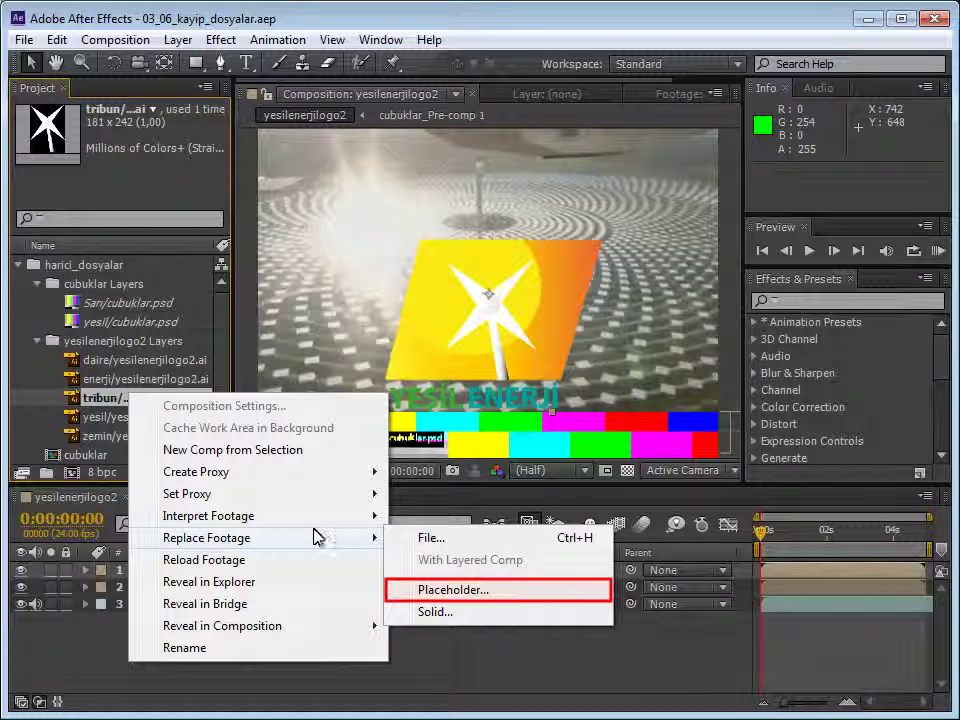
{"action": "left_click", "coordinate": [489, 591]}
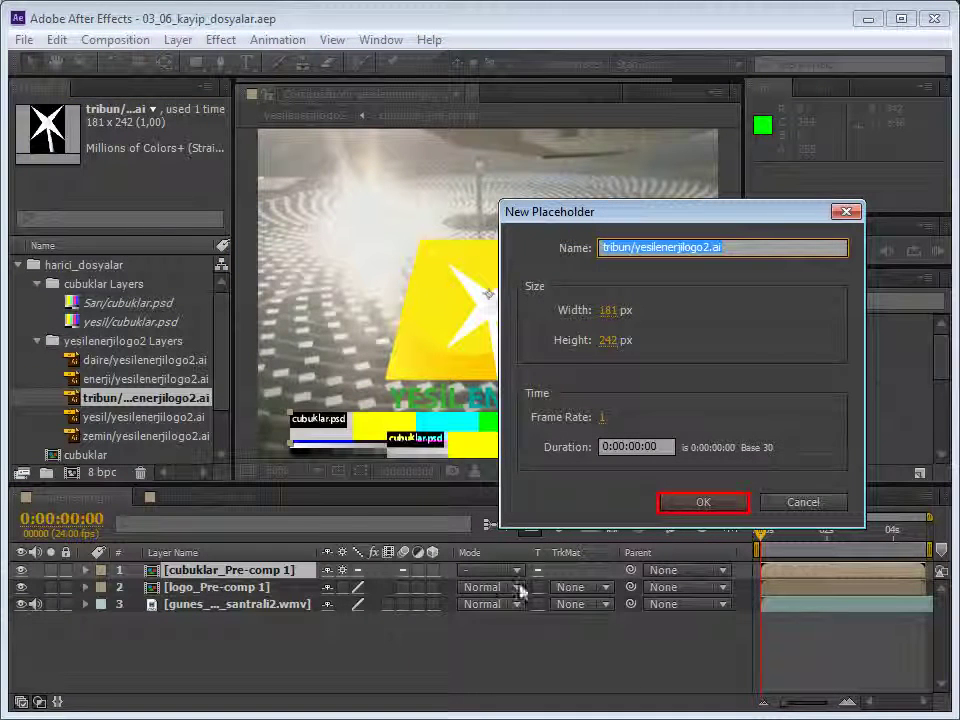
{"action": "left_click", "coordinate": [686, 508]}
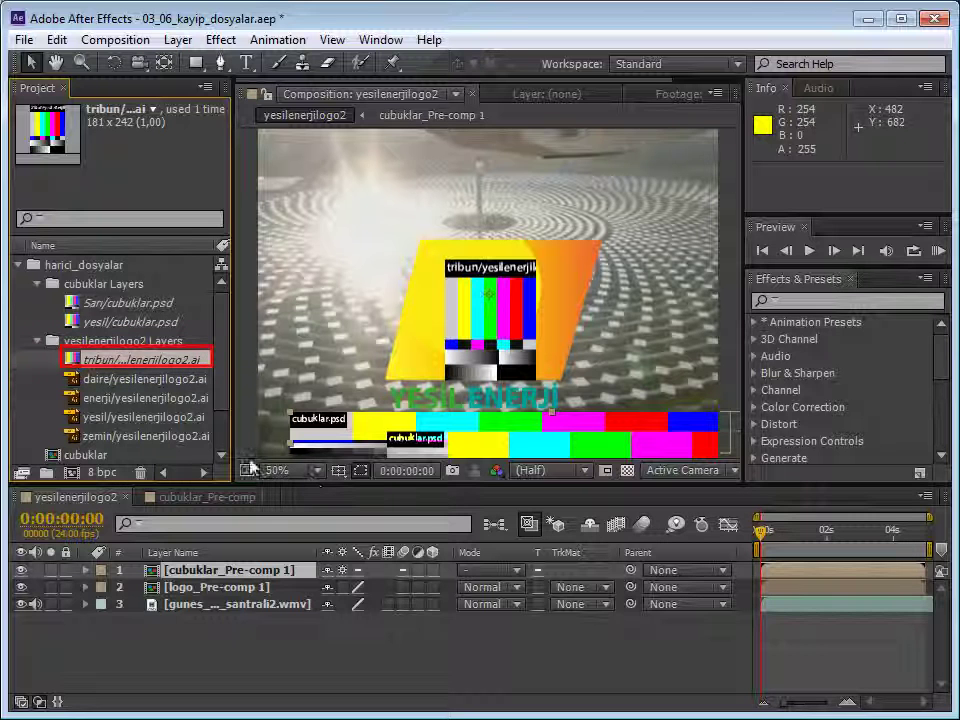
Step: Pick yesilenerjilogo2.ai from the illustrator folder as the tribun placeholder's replacement file
{"action": "right_click", "coordinate": [150, 372]}
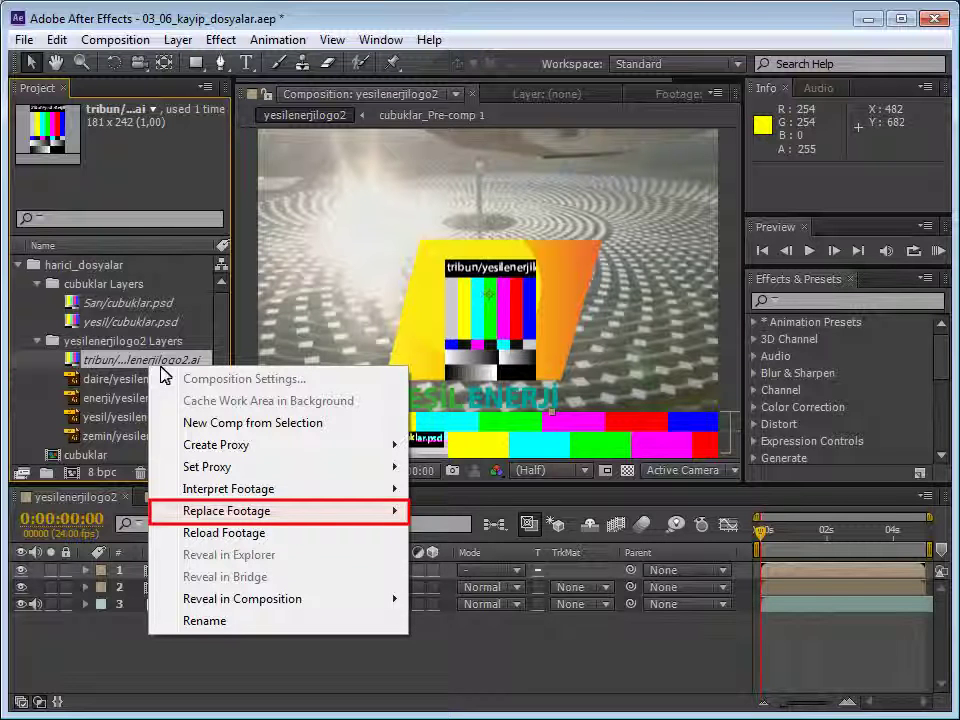
{"action": "mouse_move", "coordinate": [315, 518]}
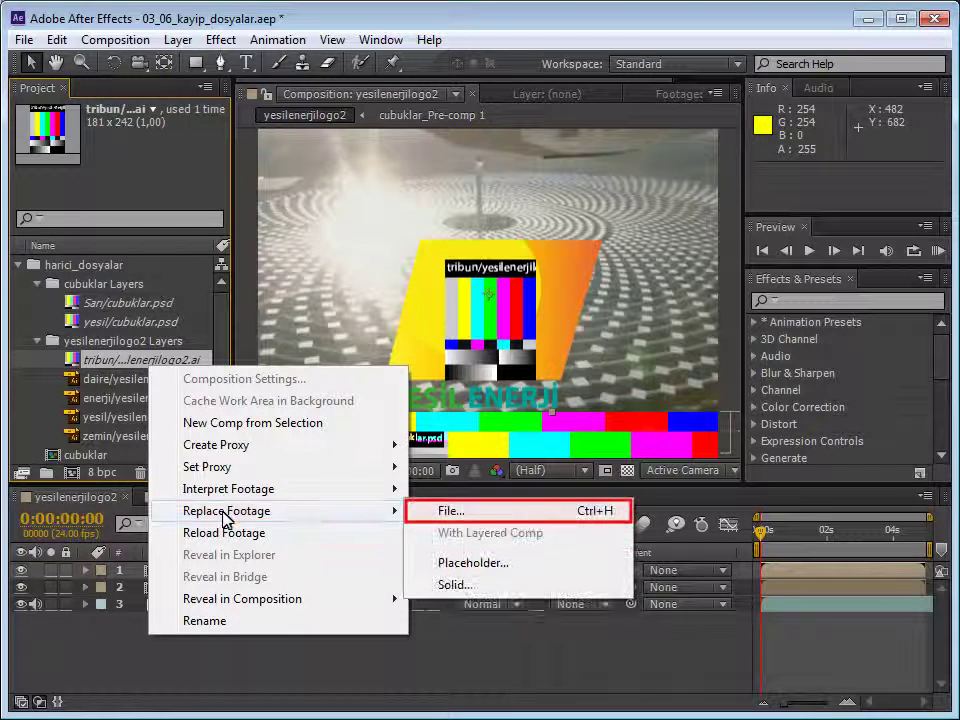
{"action": "left_click", "coordinate": [441, 511]}
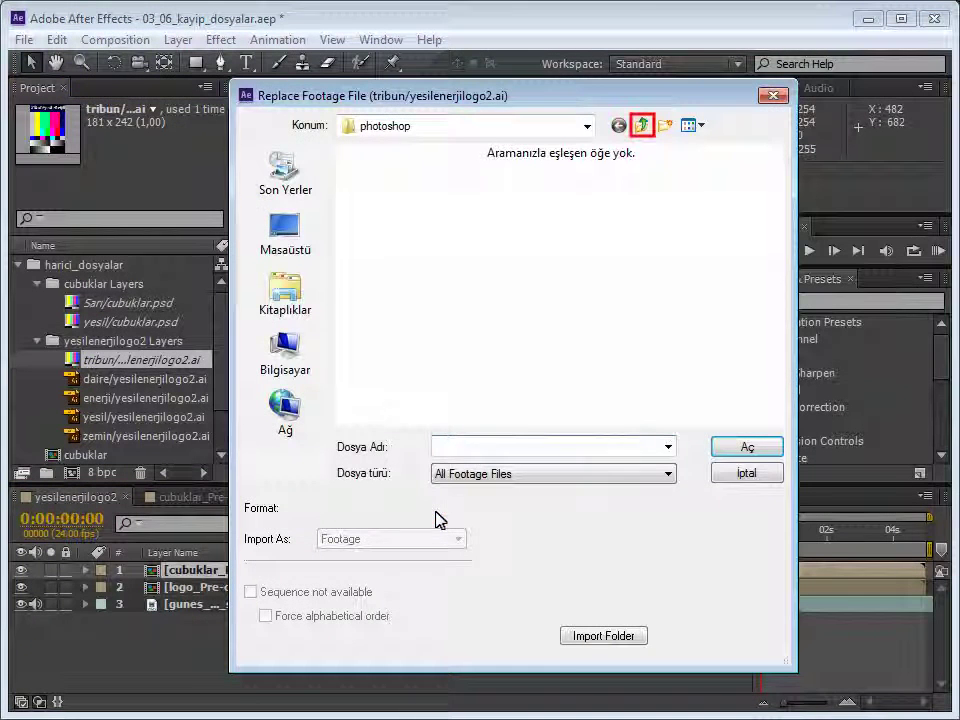
{"action": "left_click", "coordinate": [640, 127]}
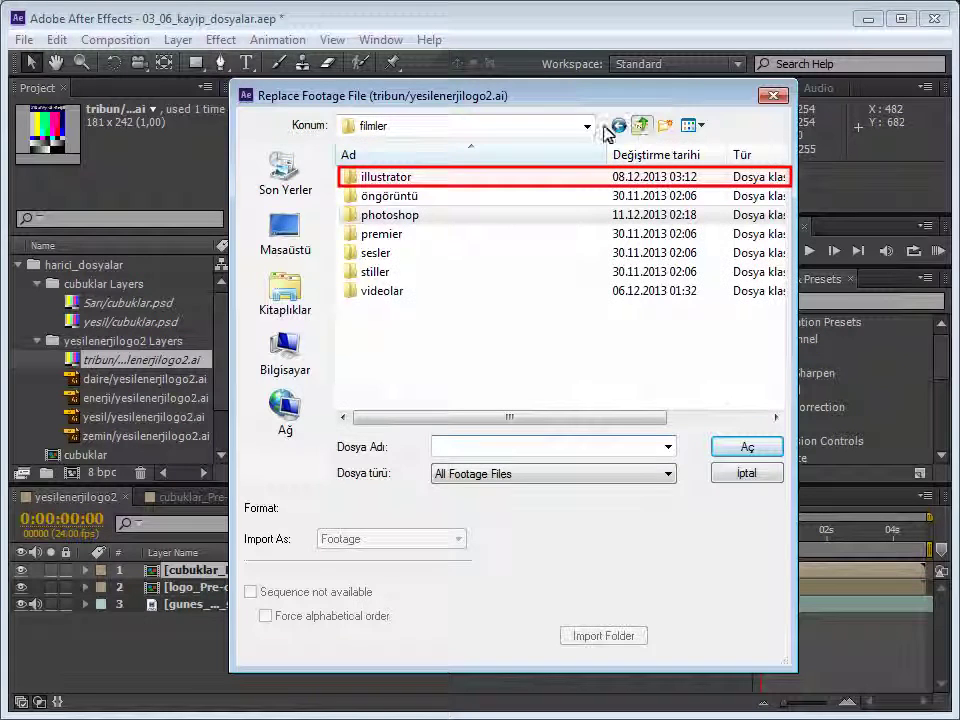
{"action": "double_click", "coordinate": [447, 180]}
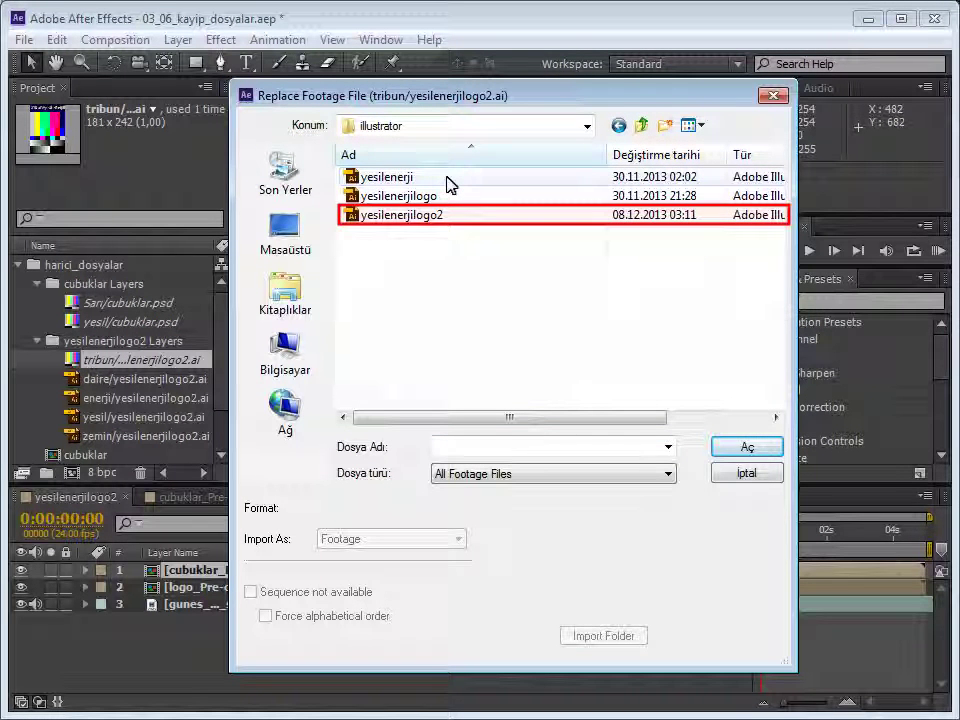
{"action": "left_click", "coordinate": [418, 216]}
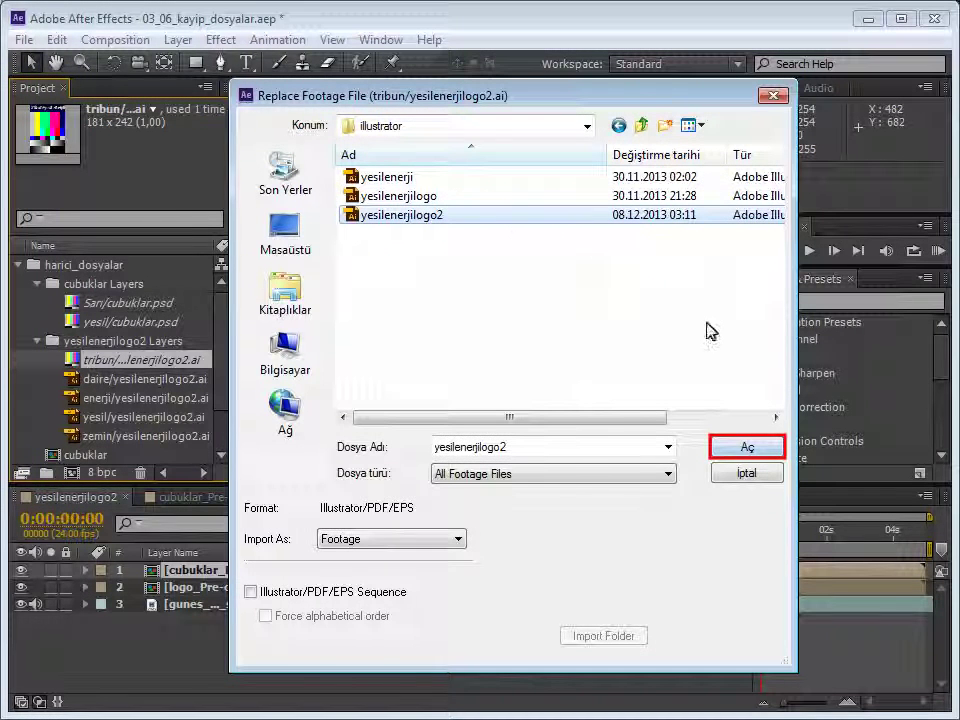
{"action": "left_click", "coordinate": [744, 456]}
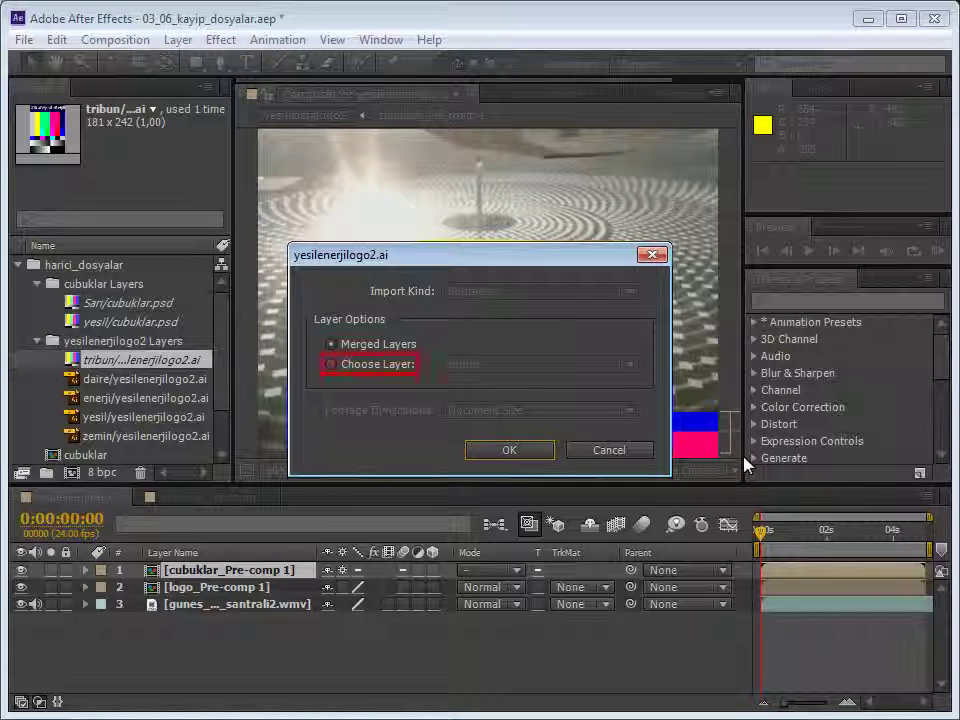
Step: Import only the tribun layer of yesilenerjilogo2.ai at Layer Size for the relinked footage
{"action": "left_click", "coordinate": [386, 366]}
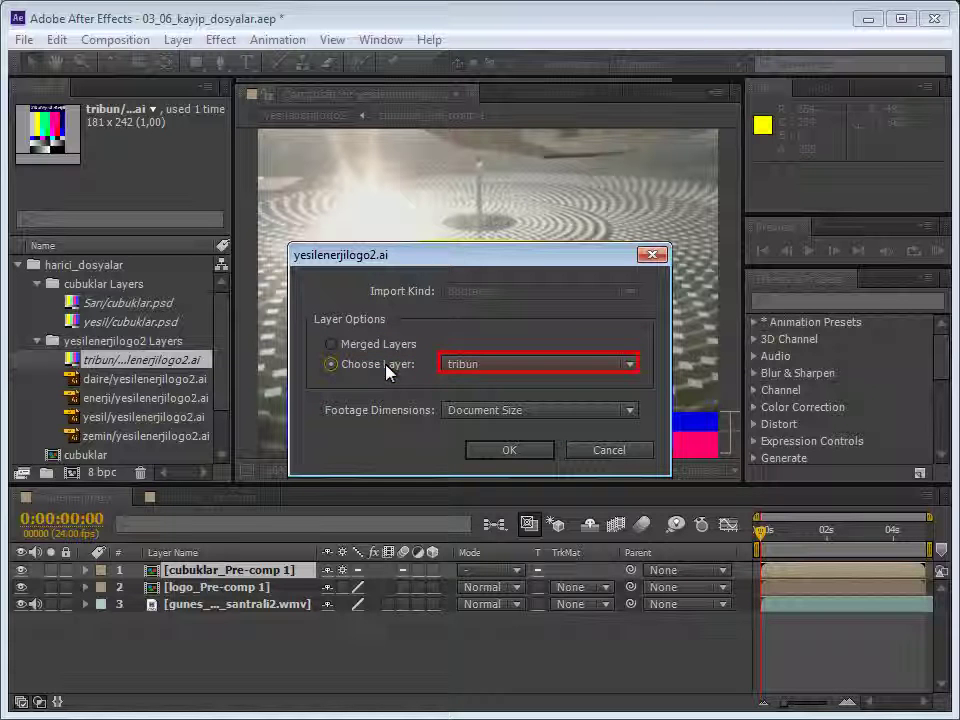
{"action": "left_click", "coordinate": [624, 368]}
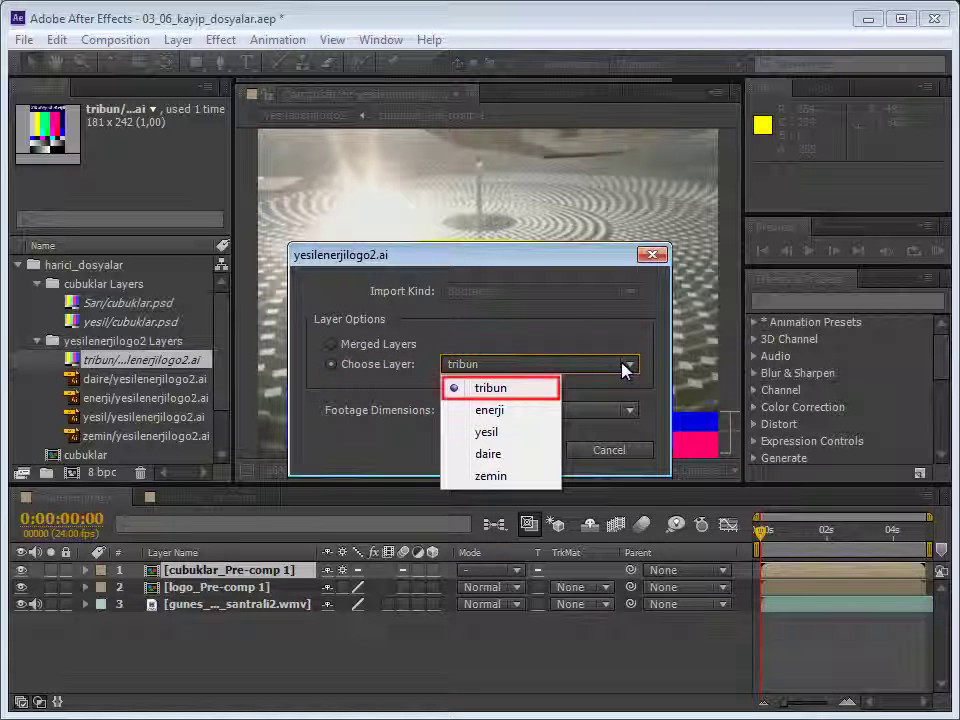
{"action": "left_click", "coordinate": [504, 396]}
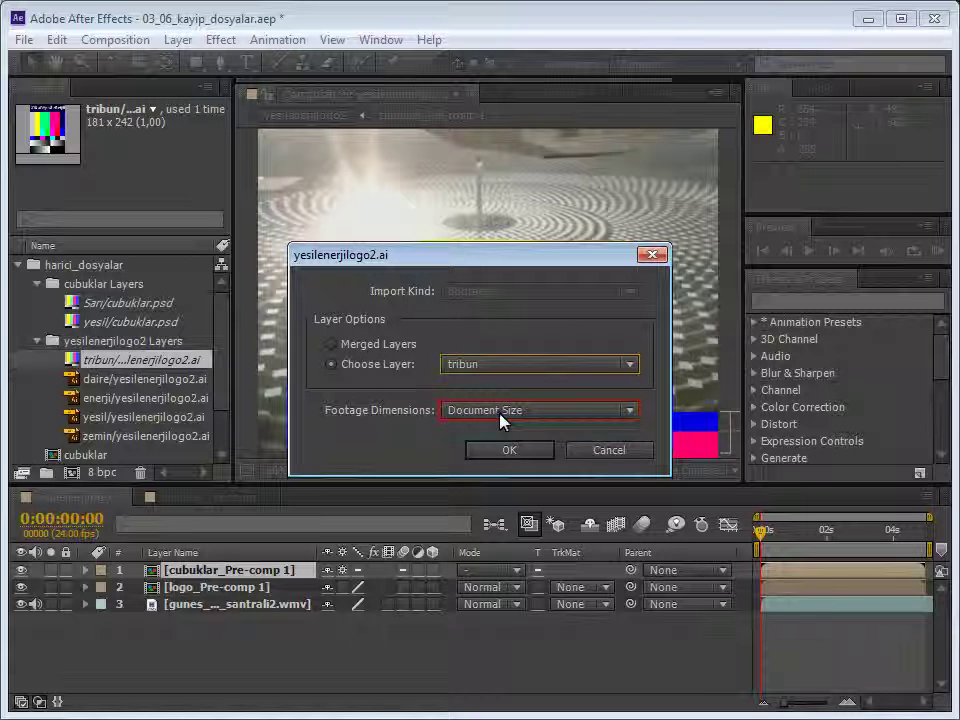
{"action": "left_click", "coordinate": [503, 417]}
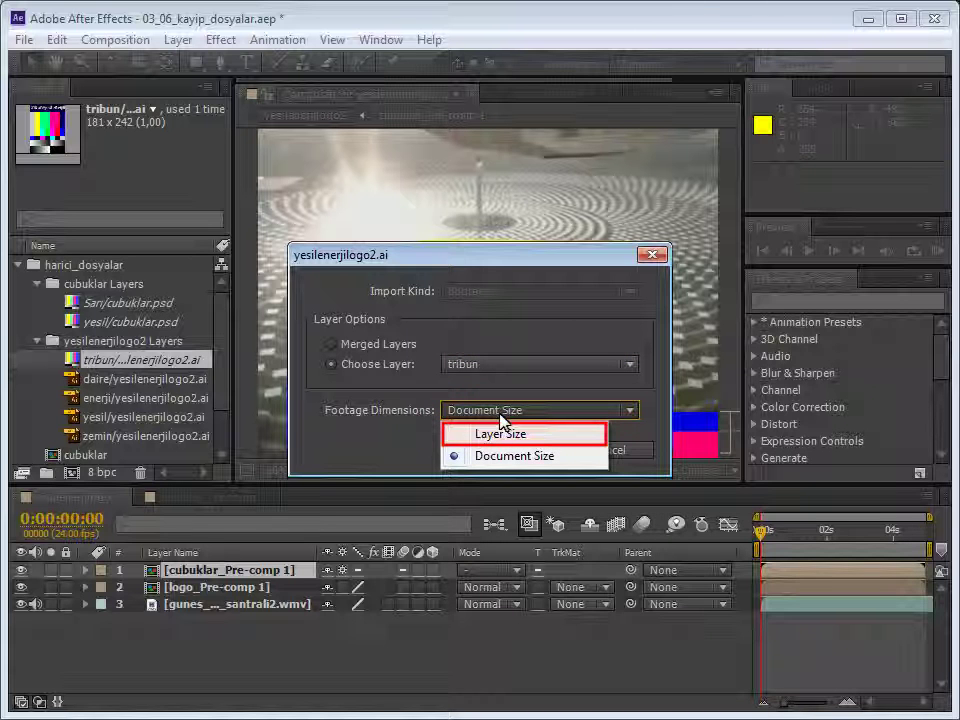
{"action": "left_click", "coordinate": [499, 433]}
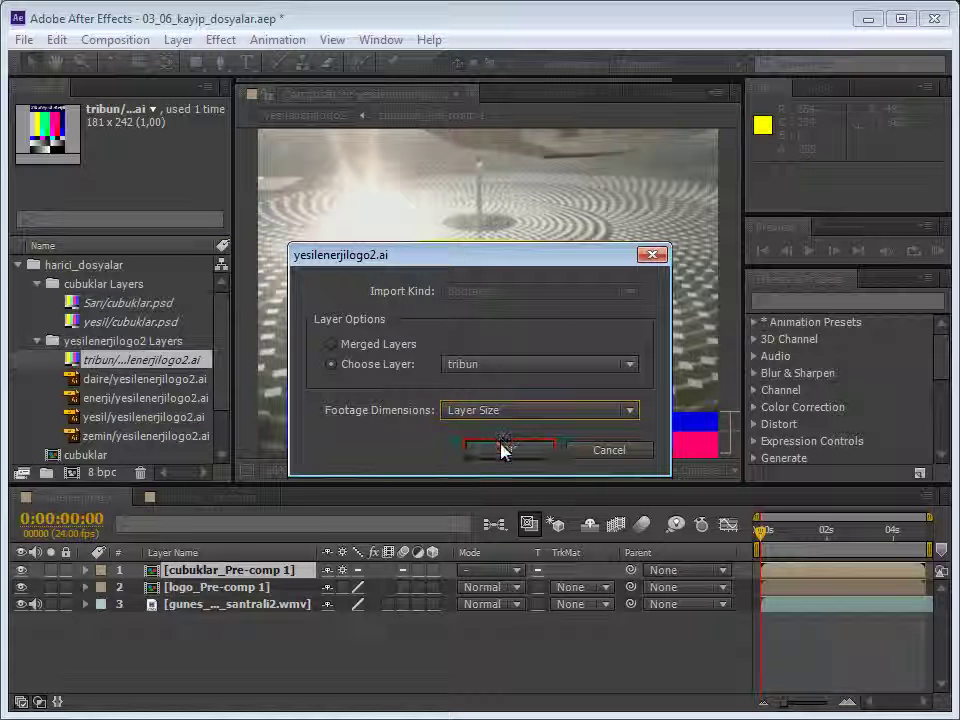
{"action": "left_click", "coordinate": [503, 450]}
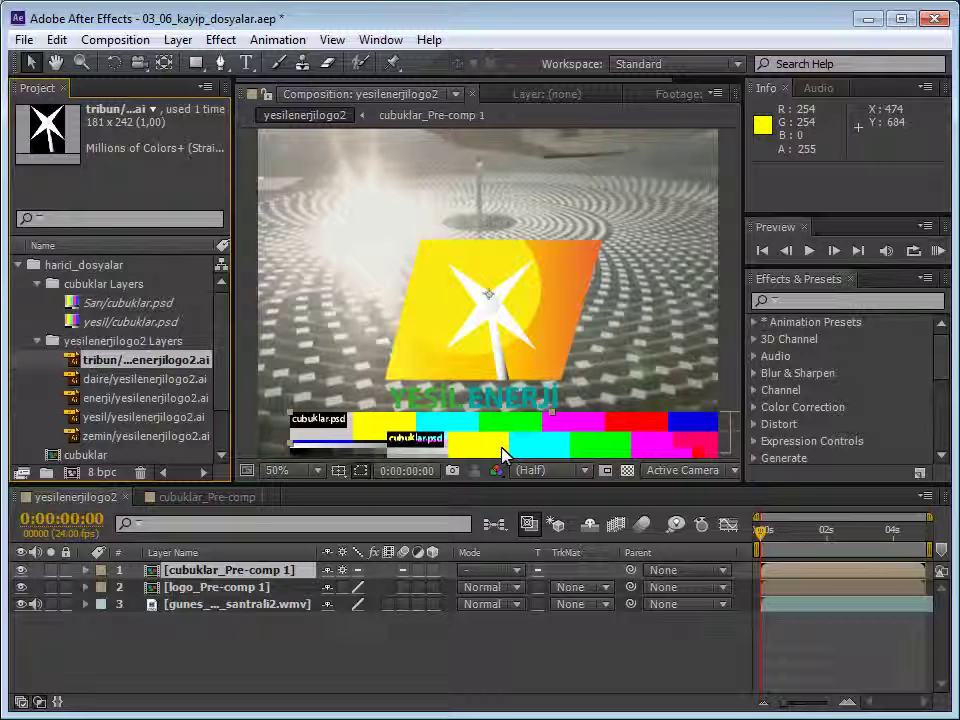
Step: Replace Sarı/cubuklar.psd from the photoshop folder, first restoring cubuklar.psd there from the Recycle Bin
{"action": "right_click", "coordinate": [158, 311]}
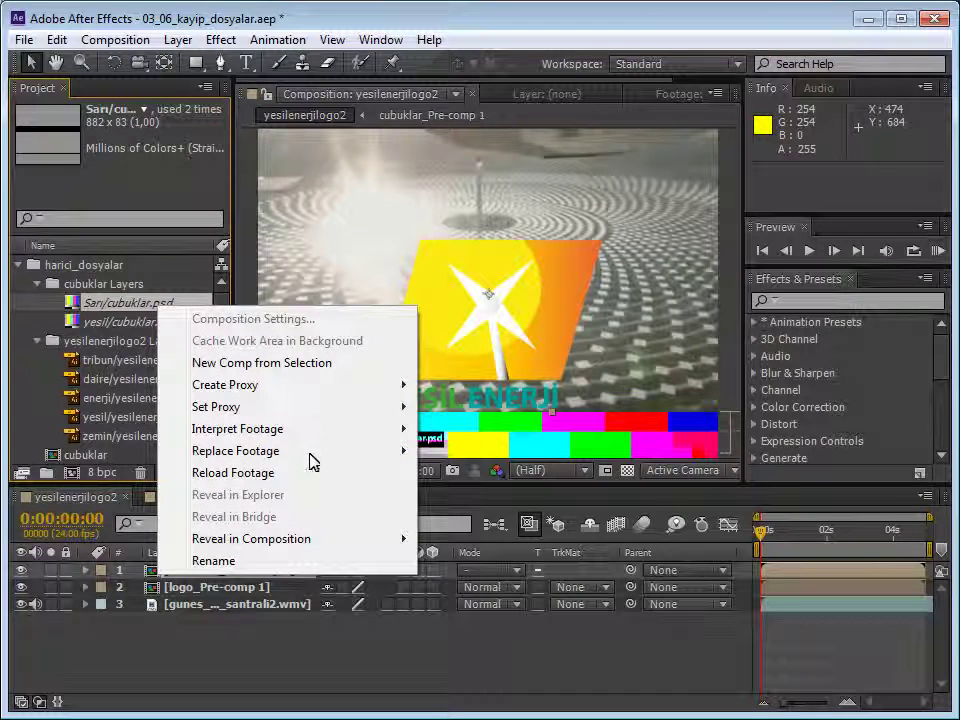
{"action": "mouse_move", "coordinate": [313, 460]}
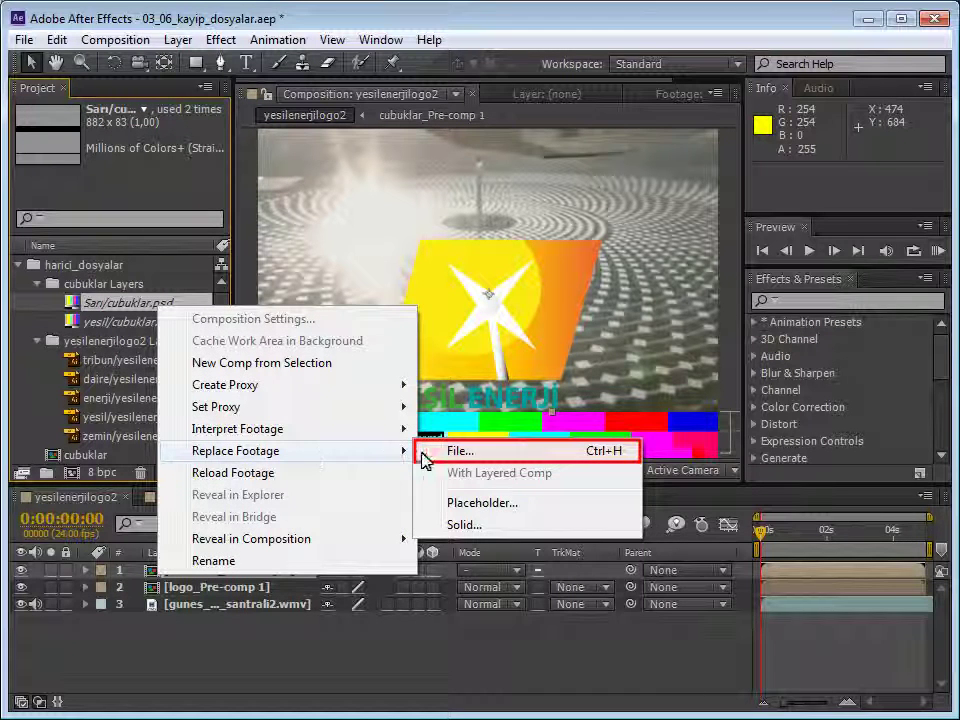
{"action": "left_click", "coordinate": [471, 455]}
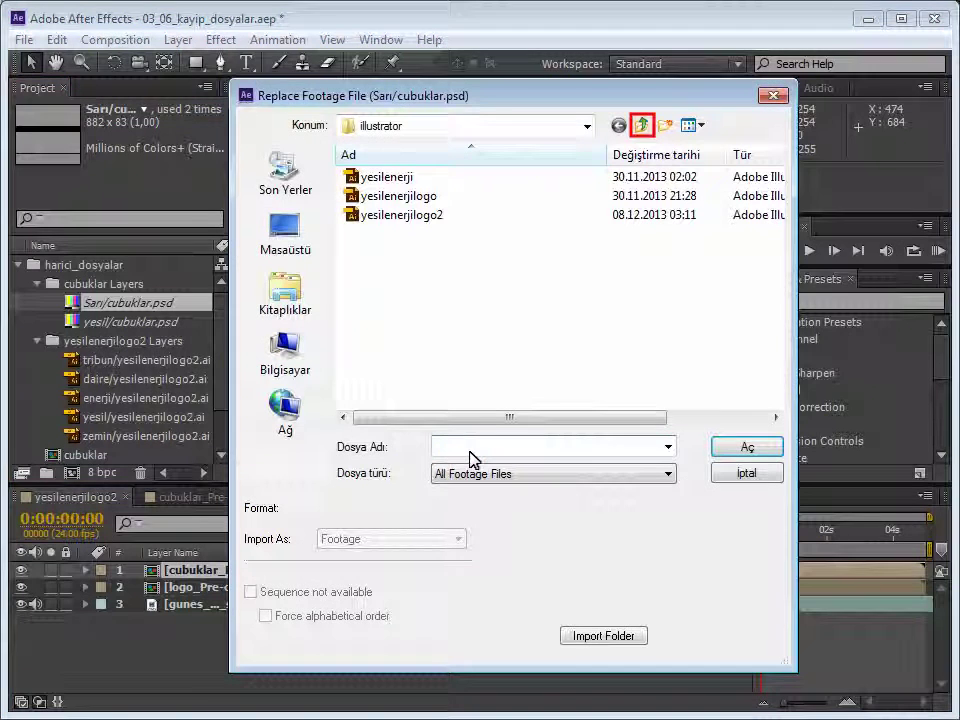
{"action": "left_click", "coordinate": [644, 126]}
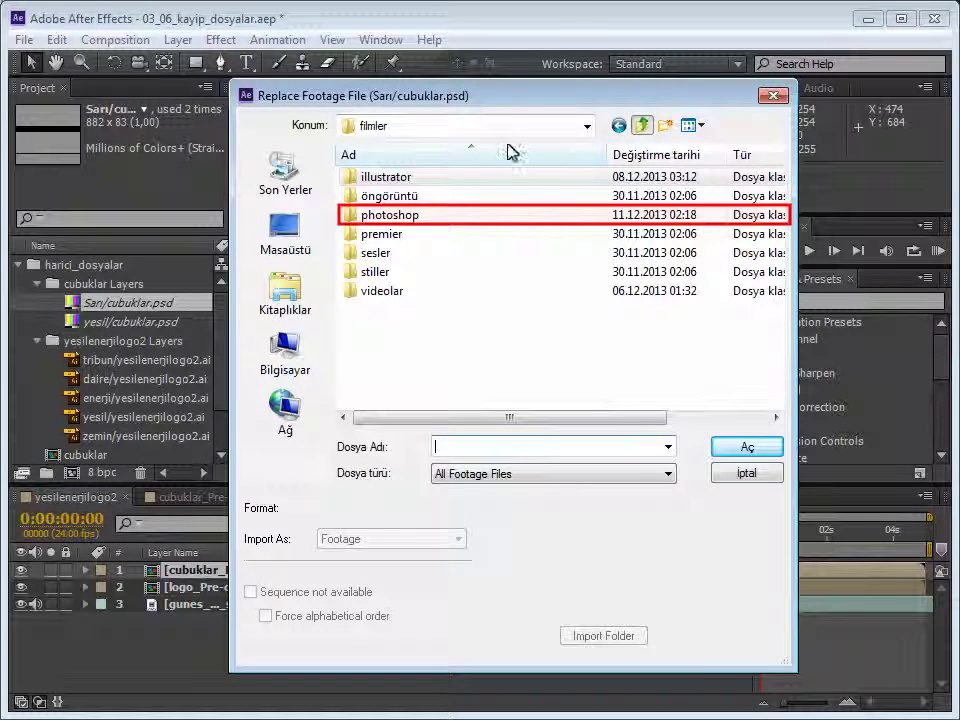
{"action": "double_click", "coordinate": [451, 216]}
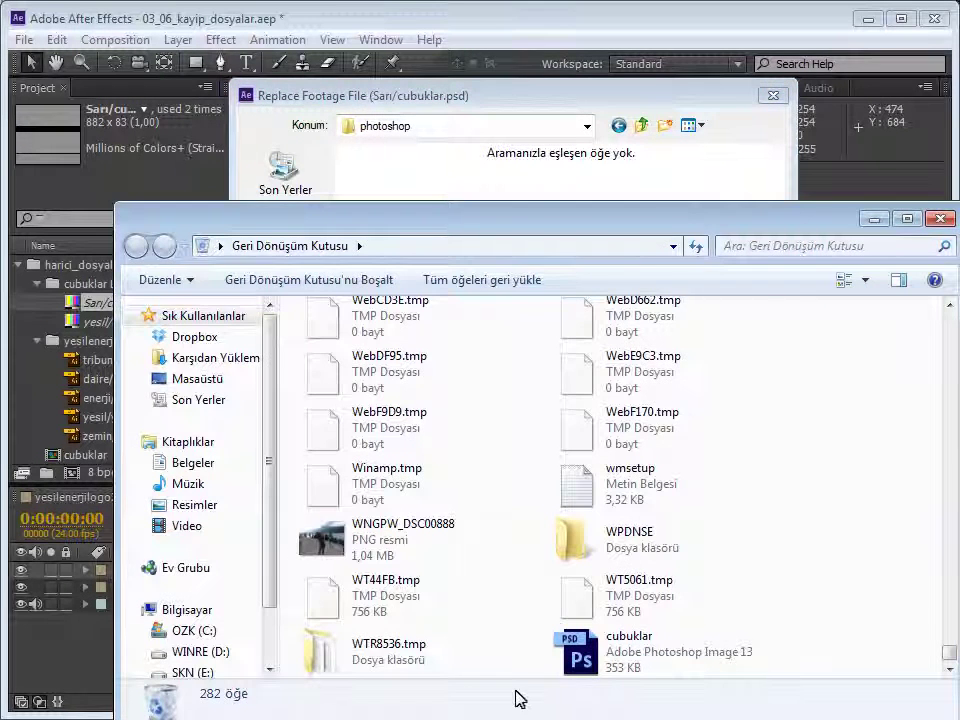
{"action": "left_click_drag", "start_coordinate": [567, 660], "coordinate": [414, 183]}
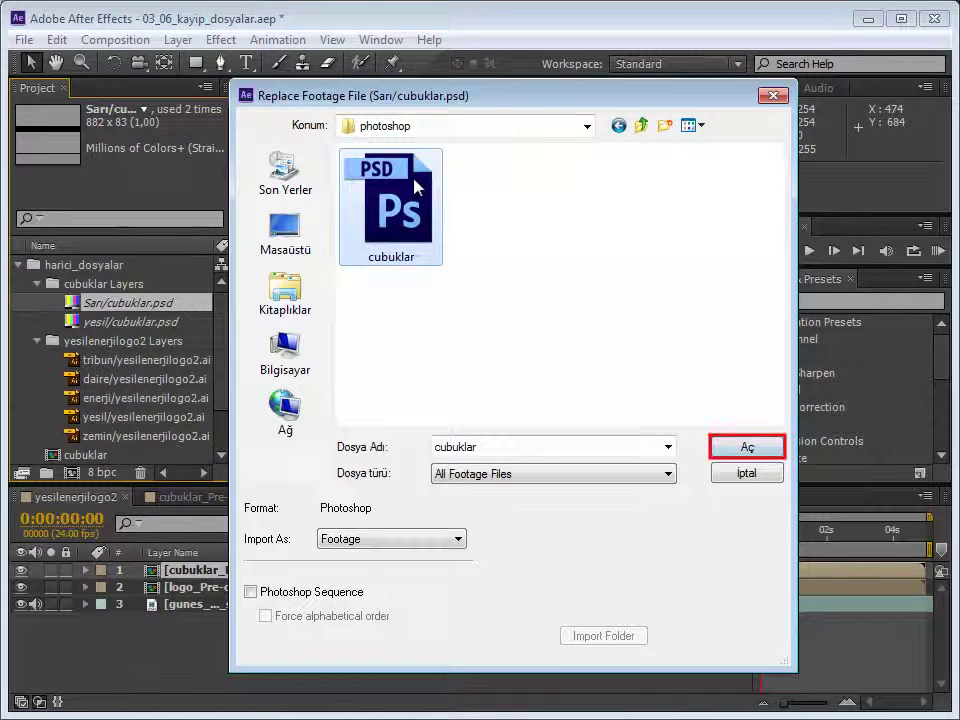
Step: Confirm cubuklar.psd as the replacement and acknowledge the missing-items-found message
{"action": "left_click", "coordinate": [746, 447]}
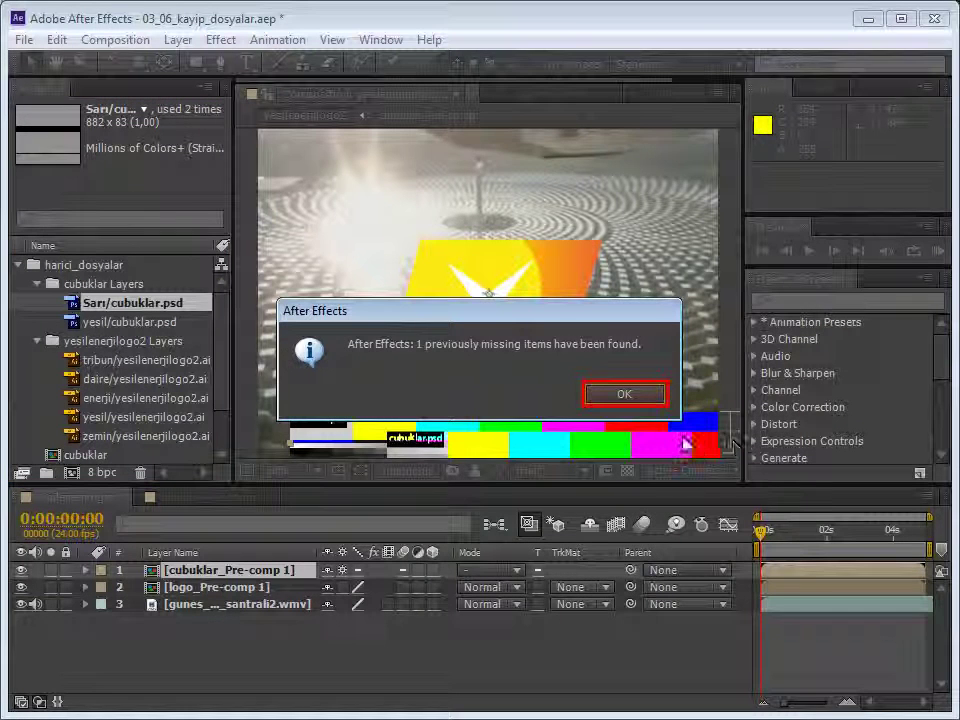
{"action": "left_click", "coordinate": [624, 396]}
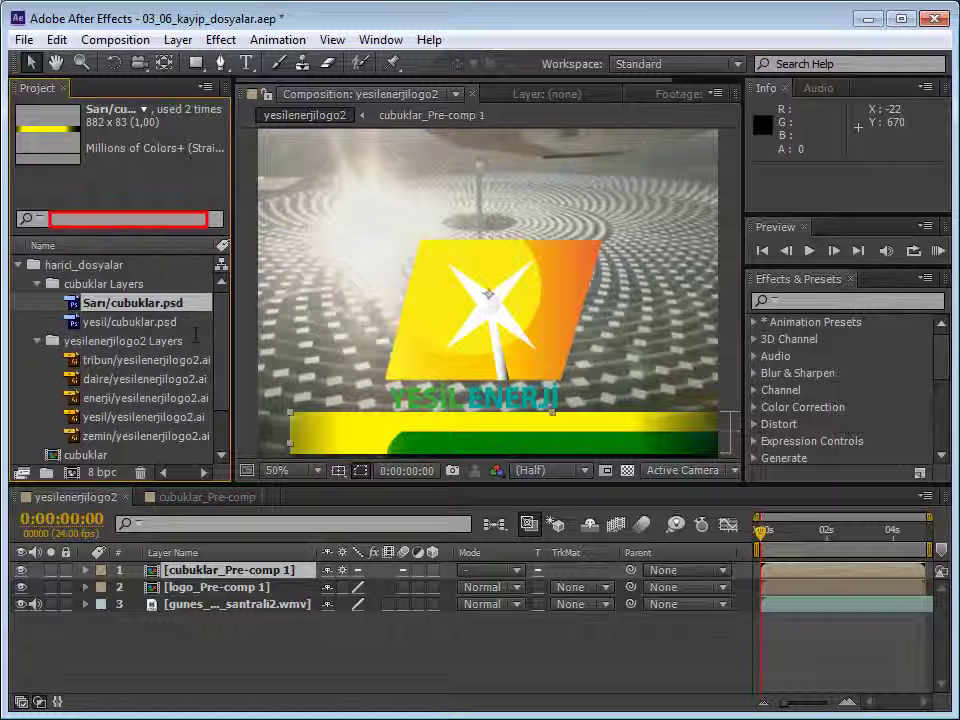
Step: Search the project for 'missing', see no results, then clear the search
{"action": "left_click", "coordinate": [110, 222]}
{"action": "type", "text": "missing"}
{"action": "key", "text": "Return"}
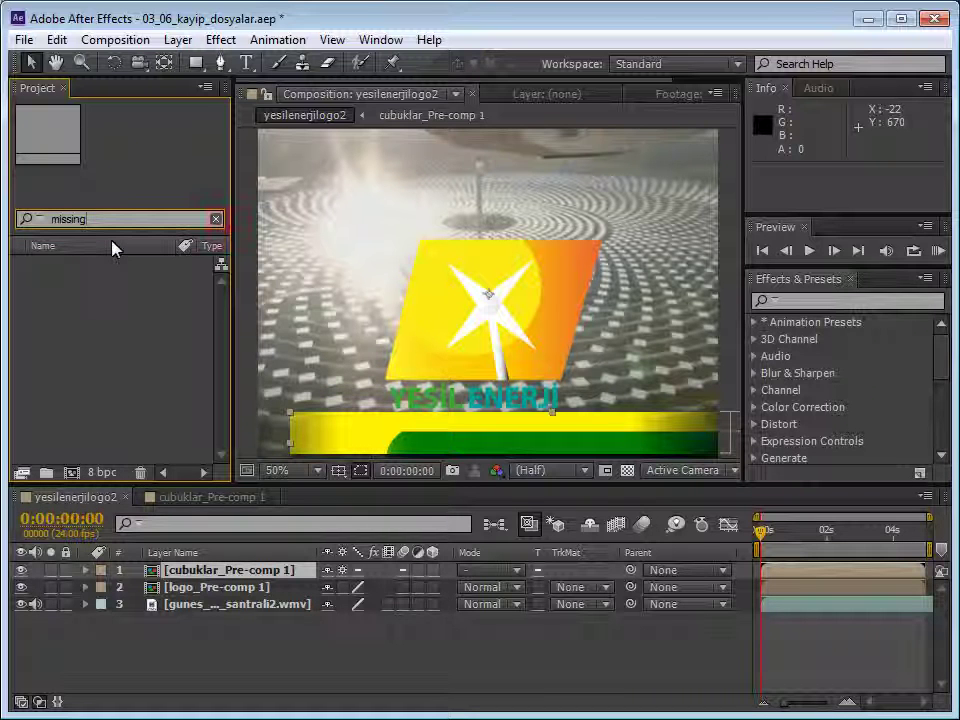
{"action": "left_click", "coordinate": [216, 219]}
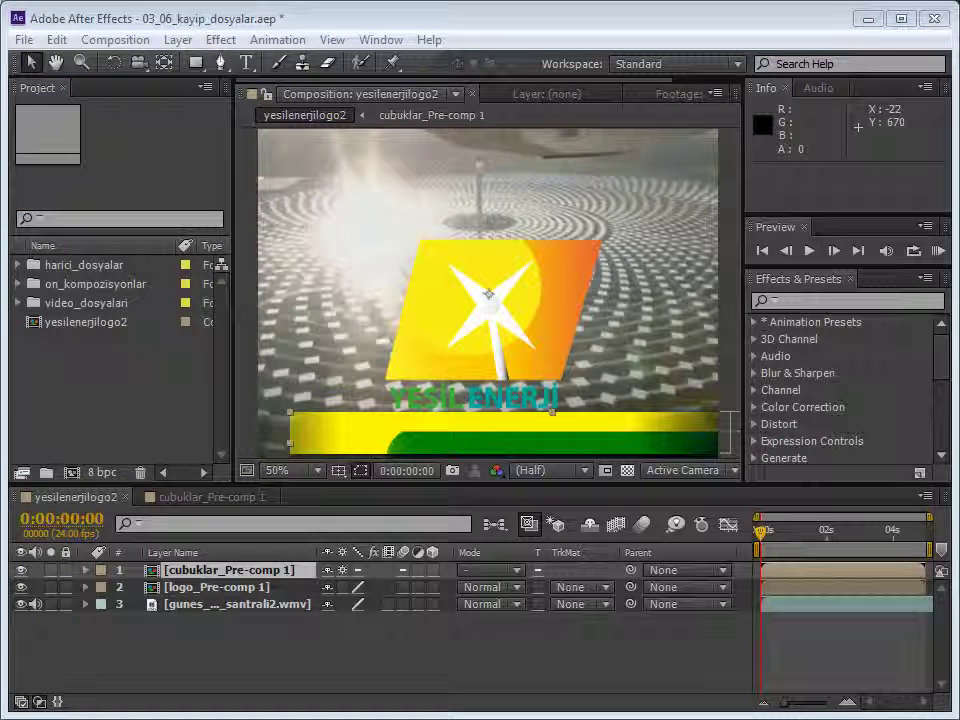